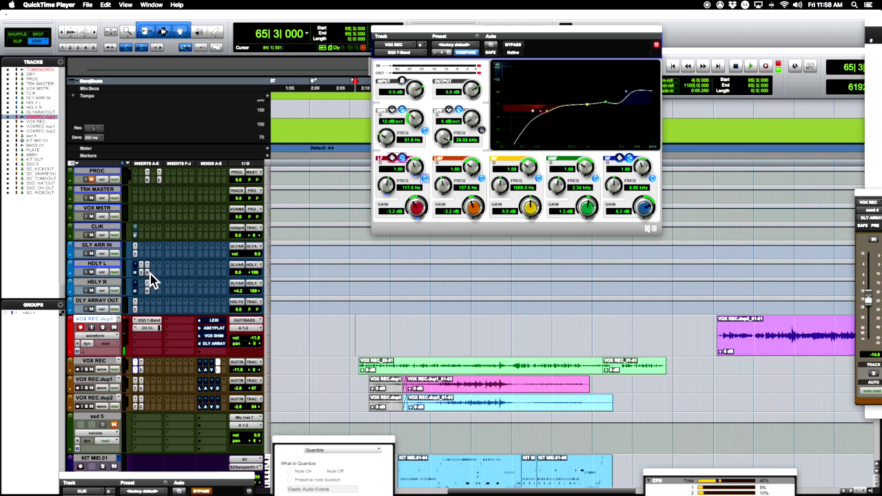
Open the H-Delay plug-ins of HDLY L and HDLY R one above the other, with HDLY L's Mod Delay III beside them.
{"action": "left_click", "coordinate": [148, 273]}
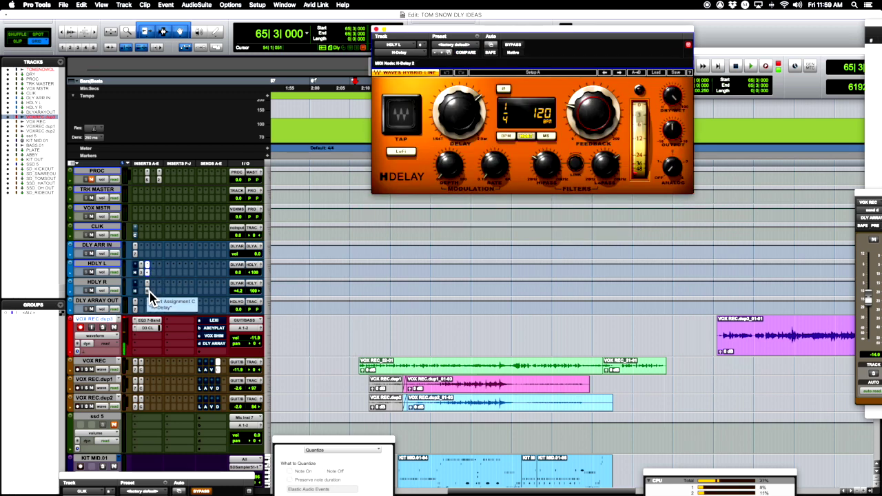
{"action": "left_click", "coordinate": [148, 291]}
{"action": "left_click_drag", "start_coordinate": [151, 40], "coordinate": [518, 204]}
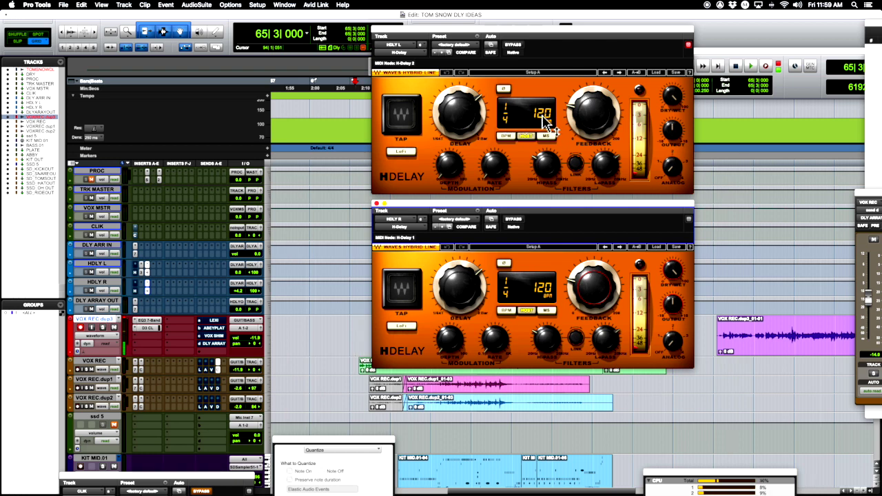
{"action": "left_click", "coordinate": [146, 279]}
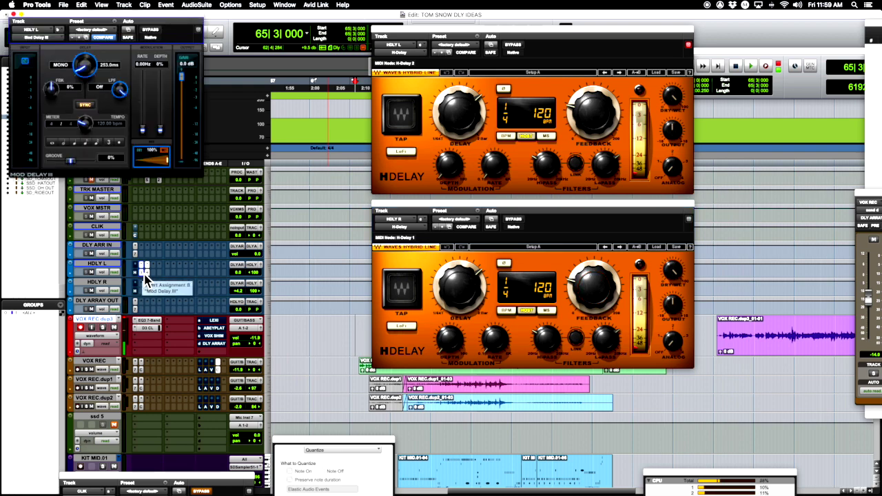
{"action": "left_click_drag", "start_coordinate": [106, 21], "coordinate": [270, 35]}
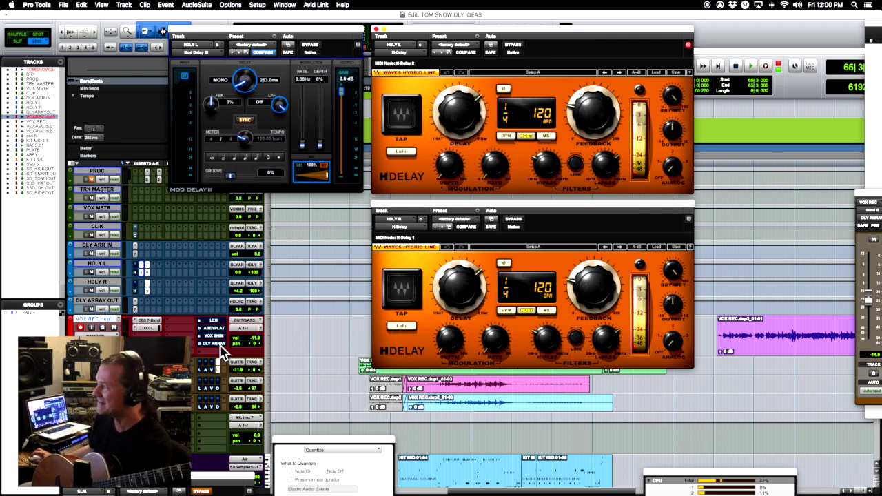
Move the HDLY R H-Delay window aside and play the session through the delay array from bars 65 and 69.
{"action": "left_click", "coordinate": [221, 346]}
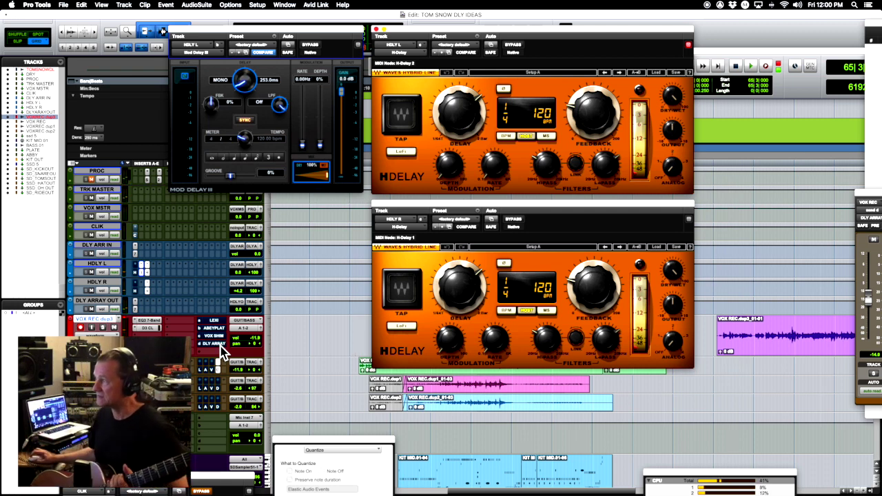
{"action": "left_click", "coordinate": [163, 32]}
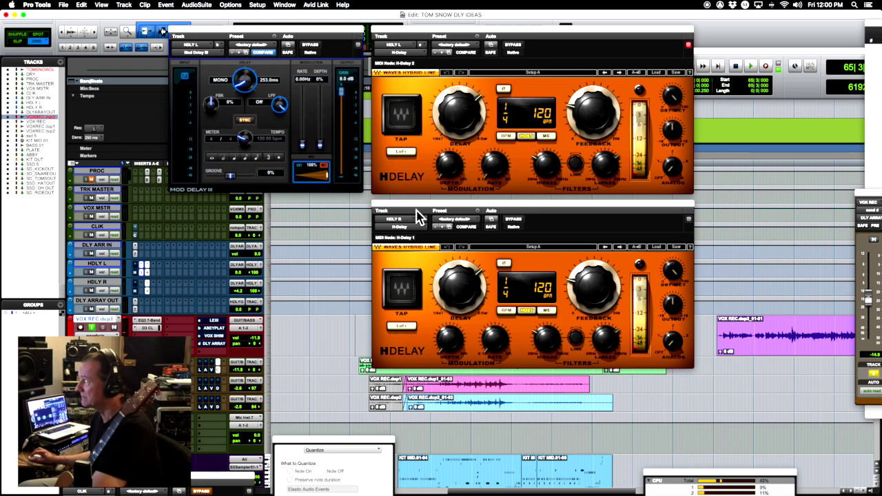
{"action": "left_click_drag", "start_coordinate": [418, 216], "coordinate": [520, 219]}
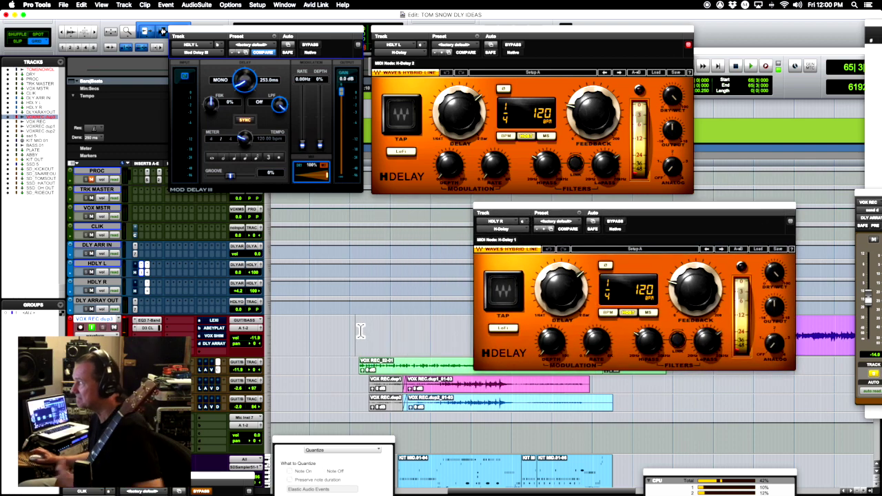
{"action": "key", "text": "space"}
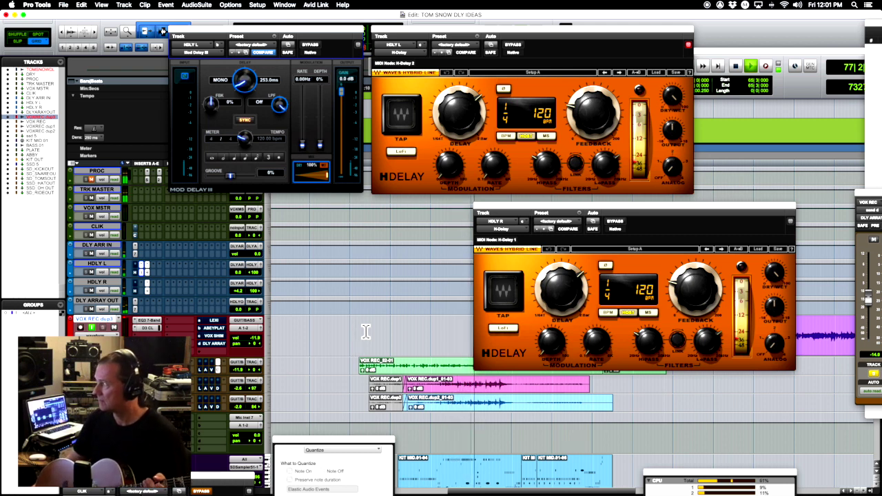
{"action": "key", "text": "space"}
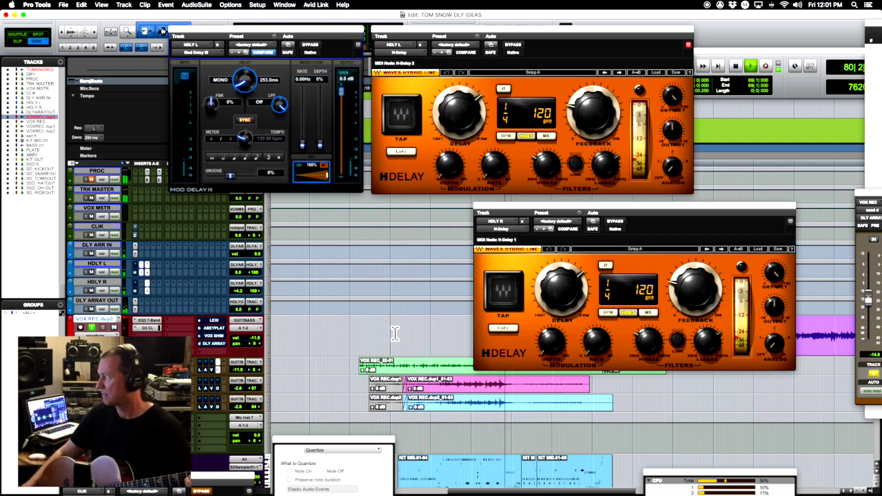
{"action": "key", "text": "space"}
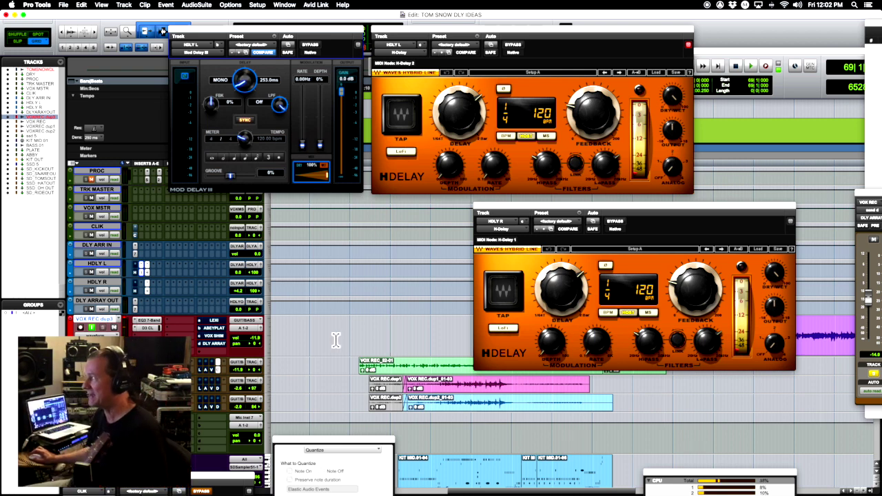
Play the bass clip from its start with the CLA Bass plug-in on BASS.01 open and active.
{"action": "scroll", "coordinate": [364, 352], "scroll_direction": "down", "scroll_amount": 8}
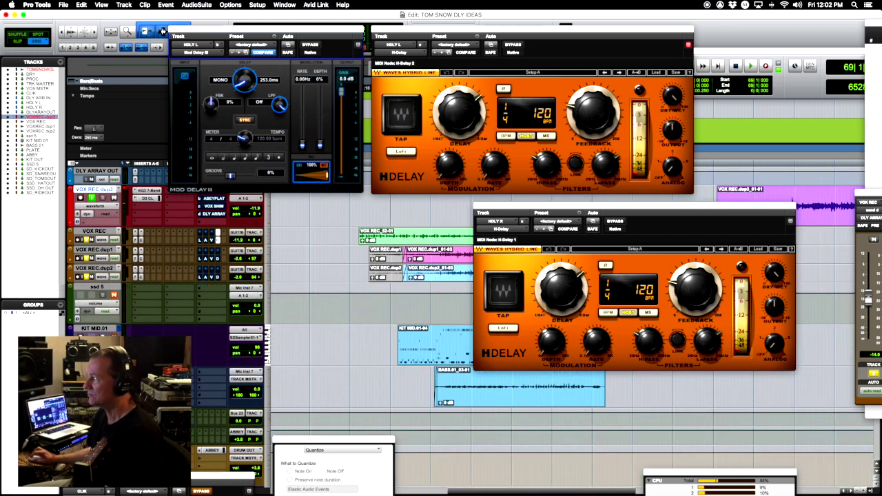
{"action": "left_click", "coordinate": [436, 385]}
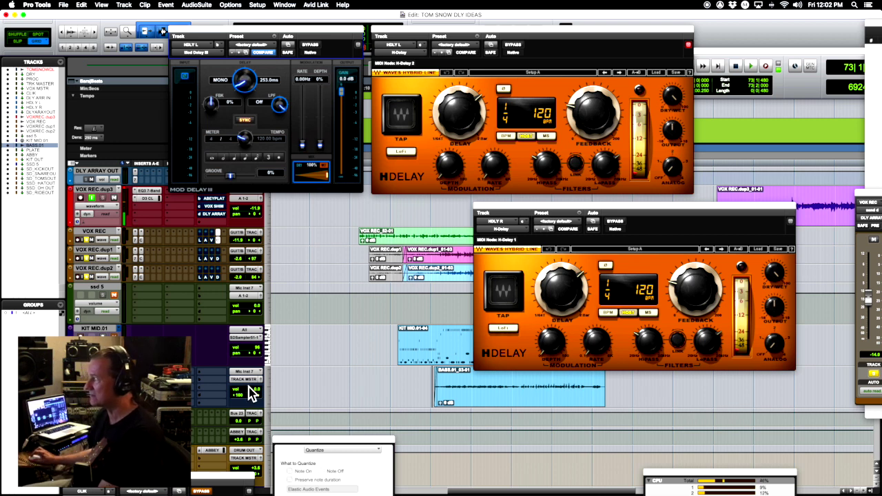
{"action": "left_click", "coordinate": [434, 384]}
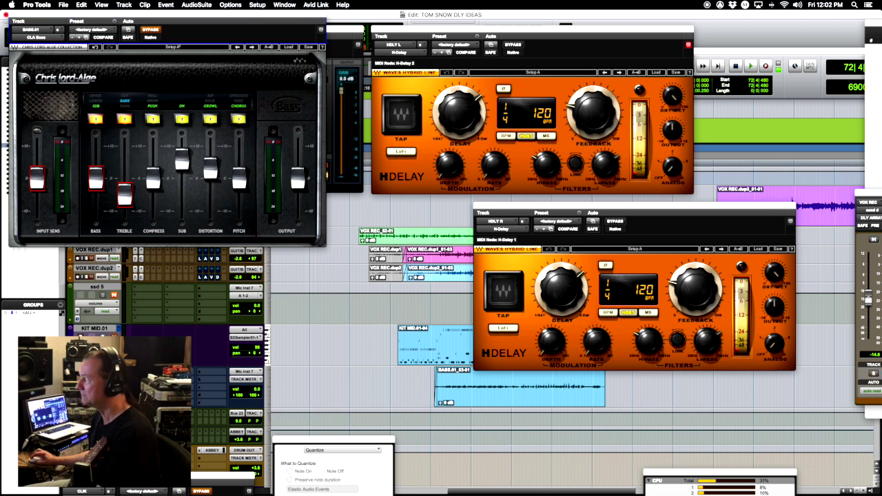
{"action": "key", "text": "space"}
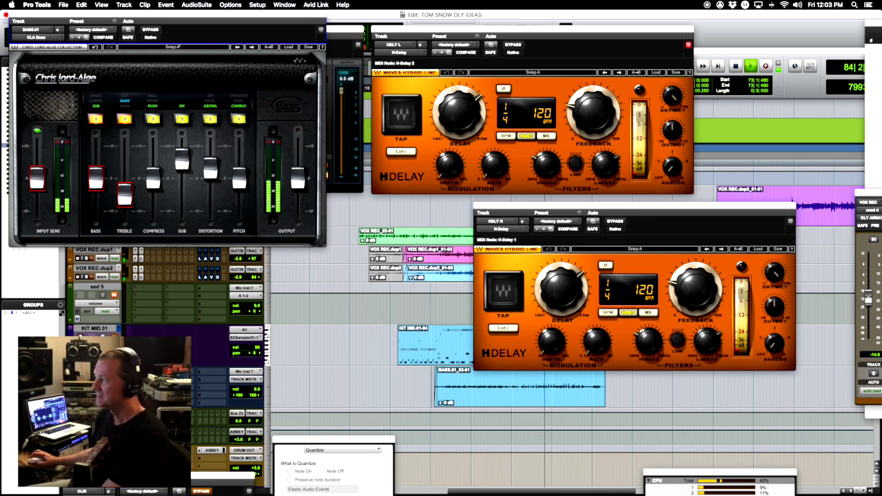
{"action": "key", "text": "space"}
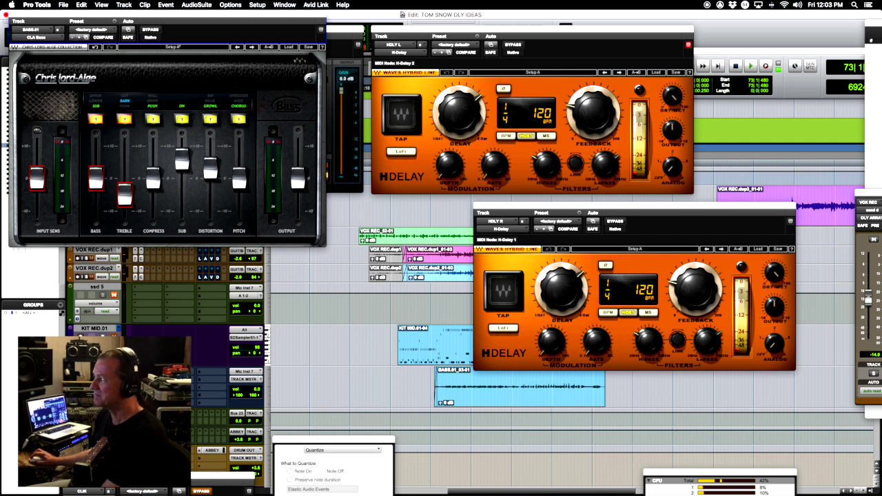
Move the KIT MID.01 track down between the KIT OUT and SSD 5 tracks.
{"action": "left_click", "coordinate": [396, 377]}
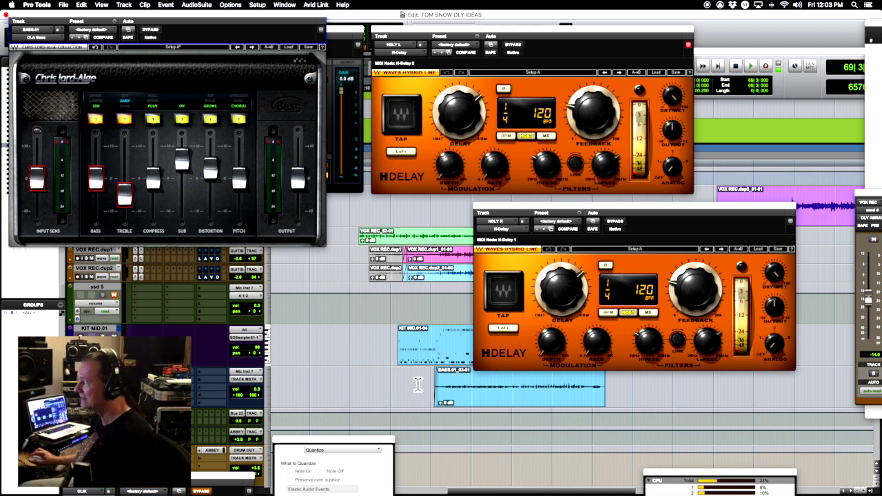
{"action": "scroll", "coordinate": [416, 379], "scroll_direction": "down", "scroll_amount": 6}
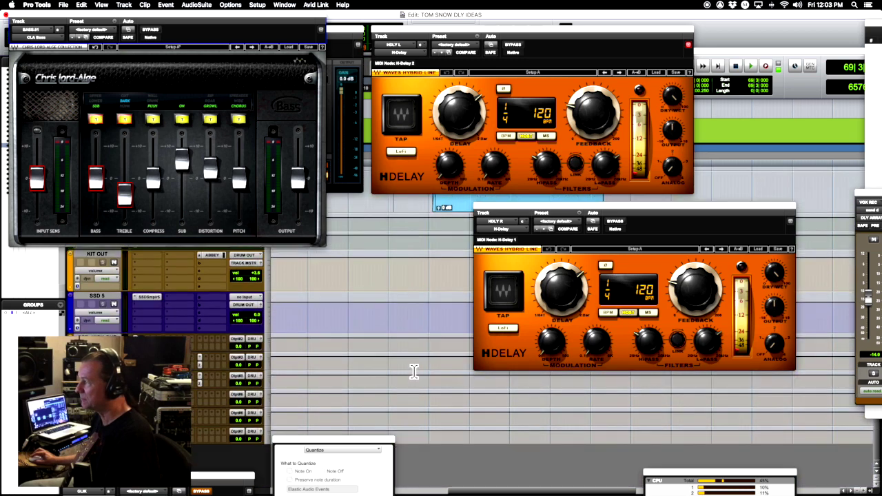
{"action": "scroll", "coordinate": [414, 373], "scroll_direction": "up", "scroll_amount": 1}
{"action": "scroll", "coordinate": [415, 373], "scroll_direction": "up", "scroll_amount": 3}
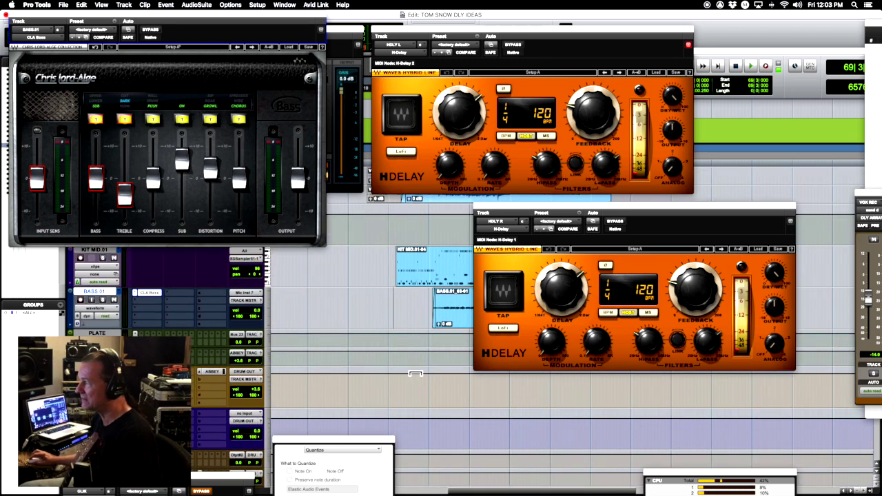
{"action": "left_click_drag", "start_coordinate": [95, 274], "coordinate": [364, 379]}
{"action": "scroll", "coordinate": [418, 373], "scroll_direction": "down", "scroll_amount": 1}
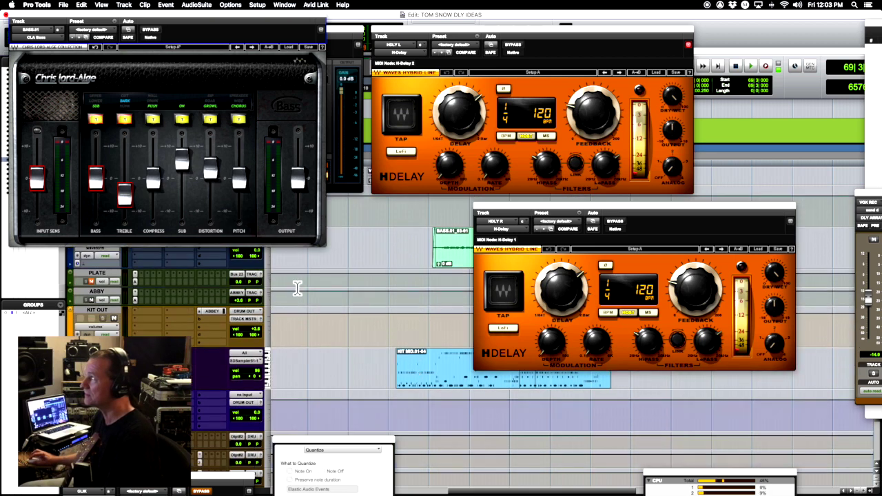
Close the CLA Bass, Mod Delay III and both H-Delay plug-in windows.
{"action": "left_click", "coordinate": [13, 14]}
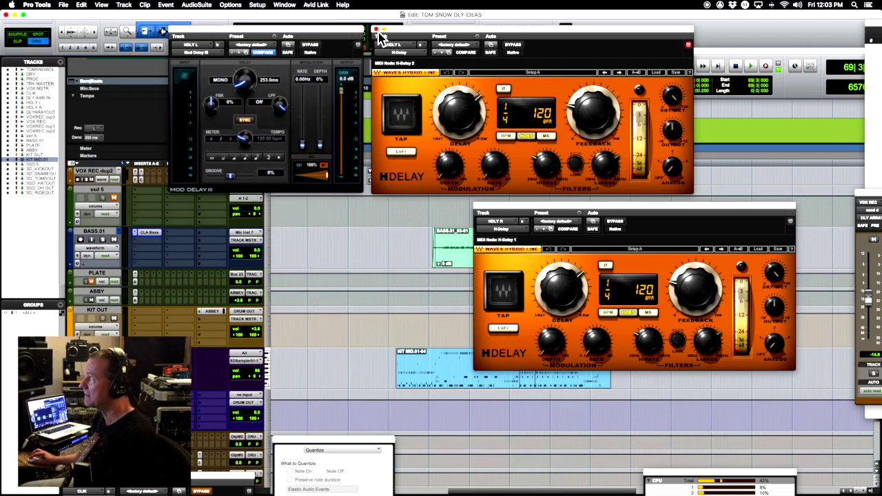
{"action": "left_click", "coordinate": [376, 29]}
{"action": "left_click", "coordinate": [177, 31]}
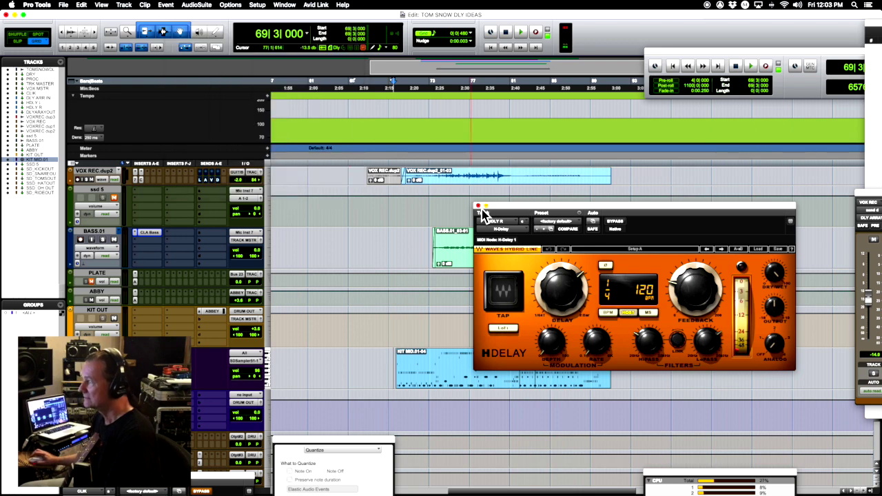
{"action": "left_click", "coordinate": [478, 206]}
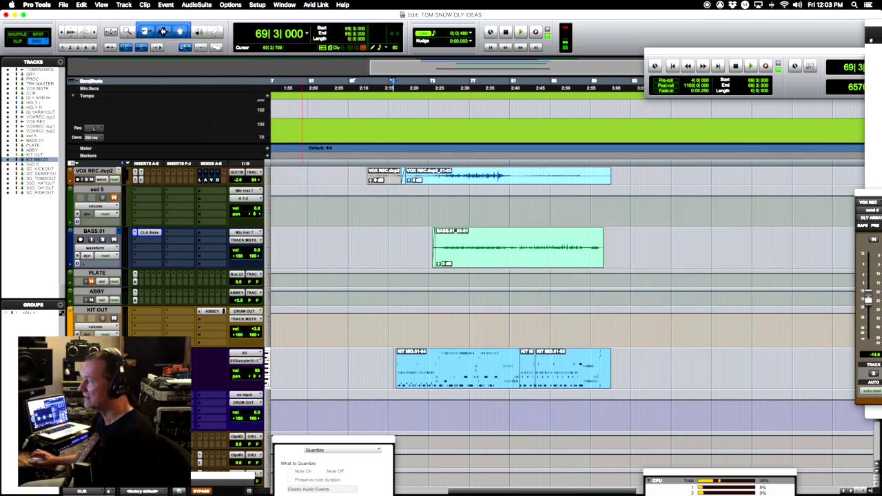
Open the SSD 5 track's drum sampler and examine the kick's instrument settings and the kit construction page.
{"action": "left_click", "coordinate": [149, 191]}
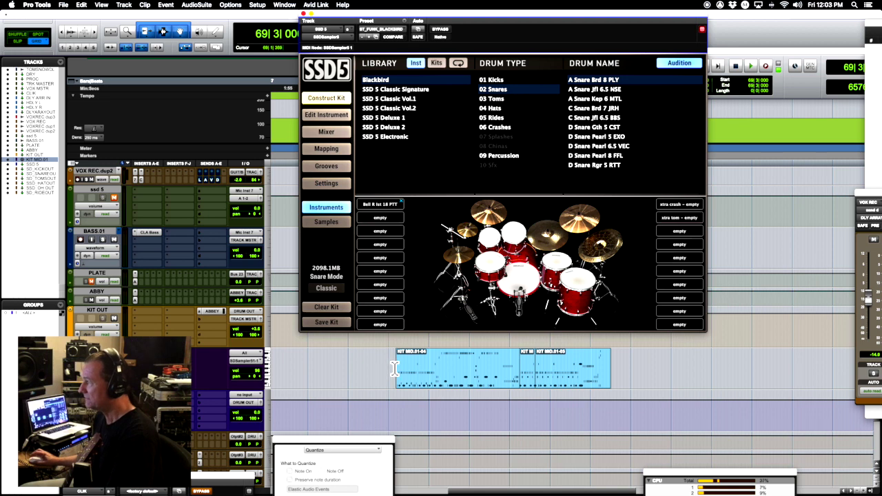
{"action": "left_click", "coordinate": [329, 116]}
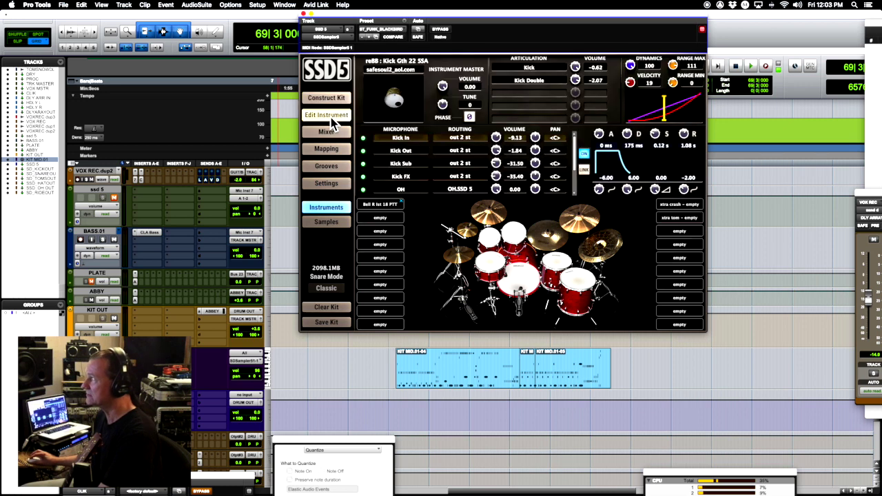
{"action": "left_click", "coordinate": [329, 99]}
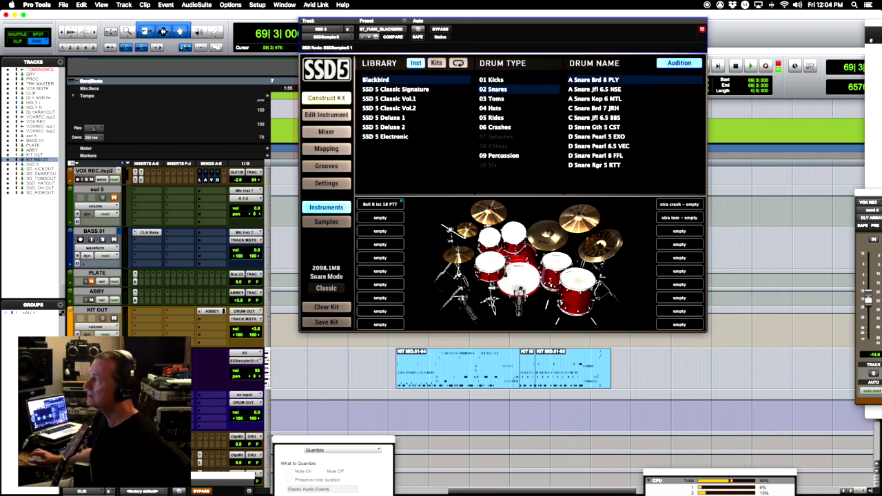
Turn off input monitoring on the stereo beat track above DRY and close the drum sampler window.
{"action": "scroll", "coordinate": [349, 357], "scroll_direction": "up", "scroll_amount": 6}
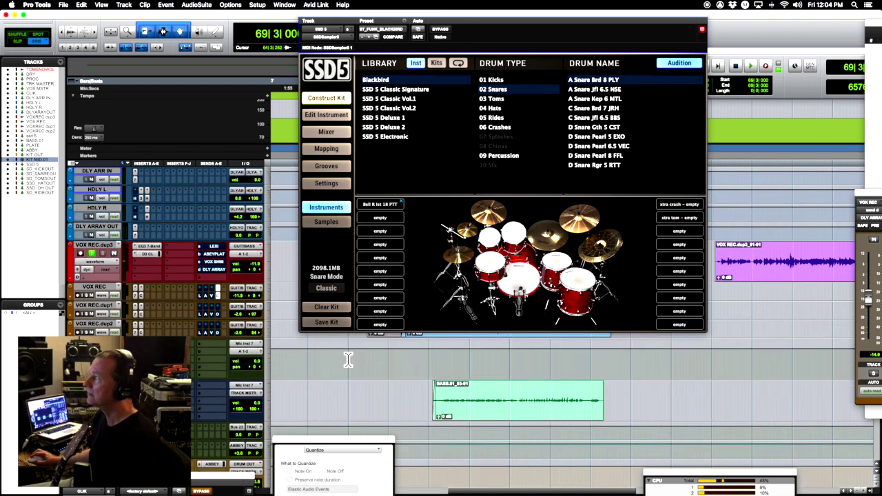
{"action": "scroll", "coordinate": [306, 359], "scroll_direction": "up", "scroll_amount": 3}
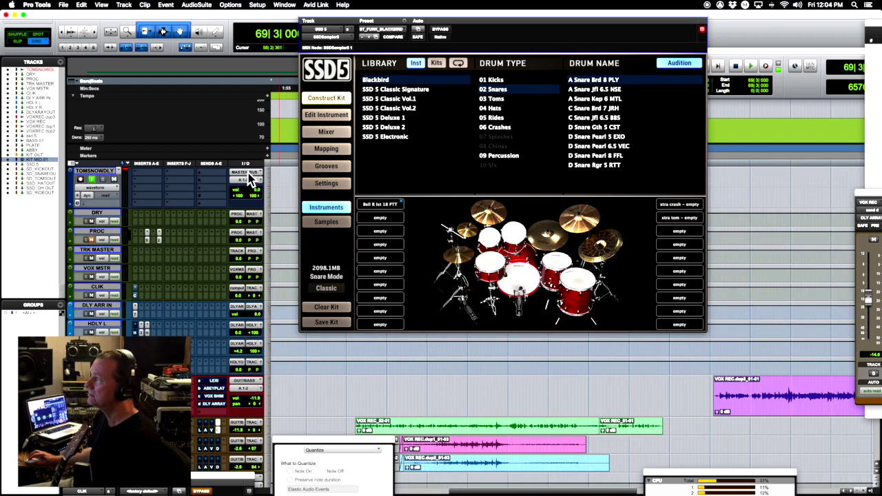
{"action": "left_click", "coordinate": [92, 180]}
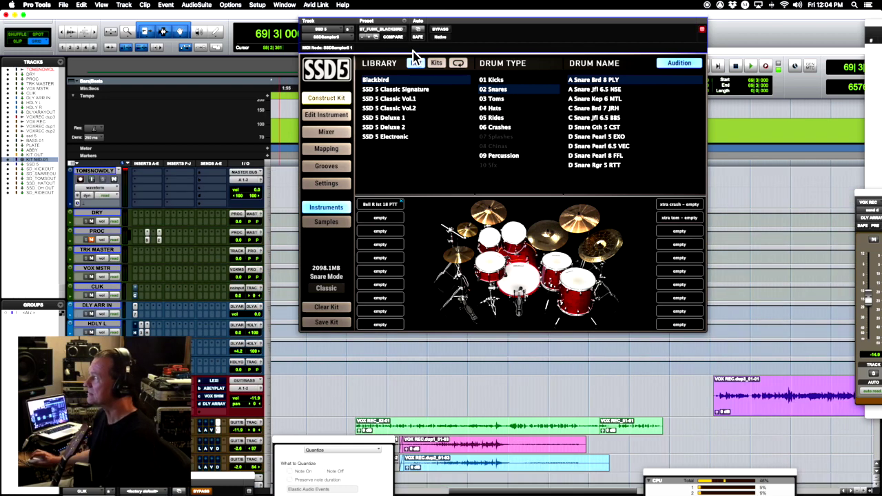
{"action": "left_click", "coordinate": [304, 14]}
Play the stereo beat clip from its start at 65|2|480 through to its end and stop playback.
{"action": "left_click", "coordinate": [353, 185]}
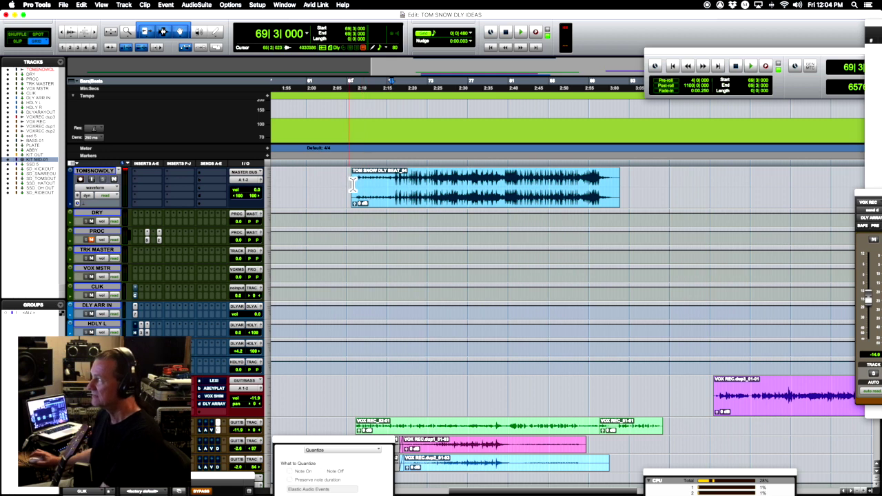
{"action": "key", "text": "space"}
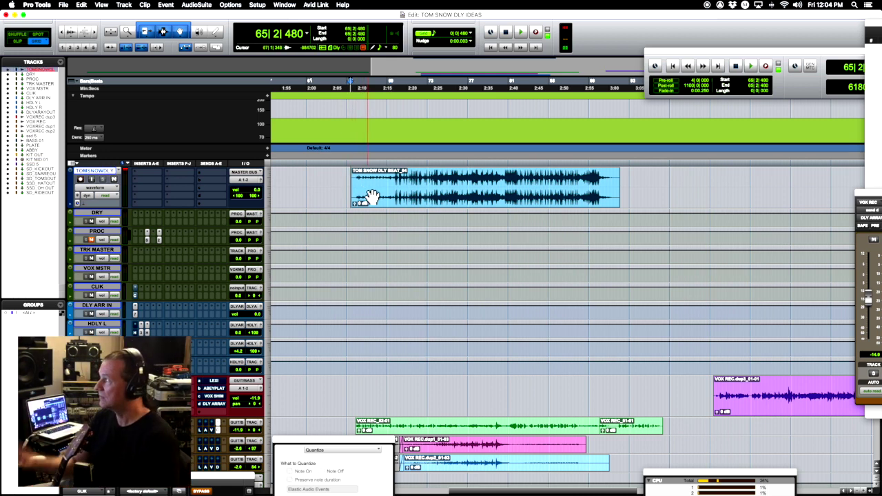
{"action": "key", "text": "space"}
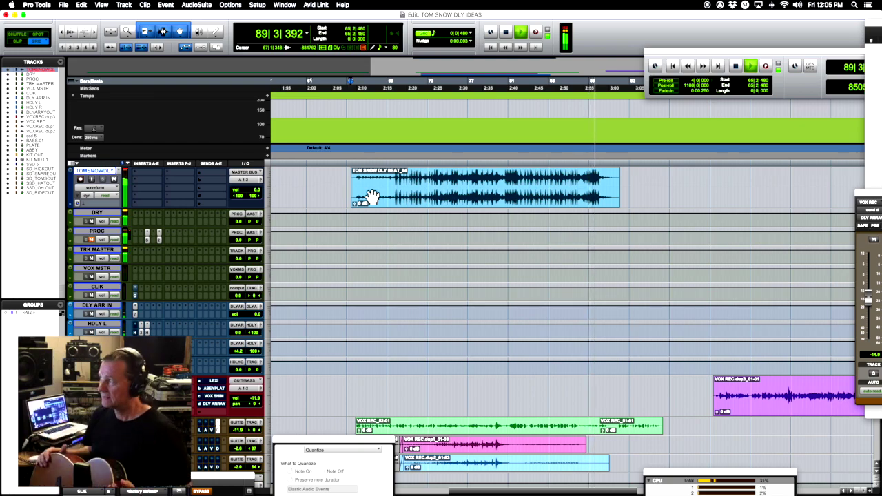
{"action": "key", "text": "space"}
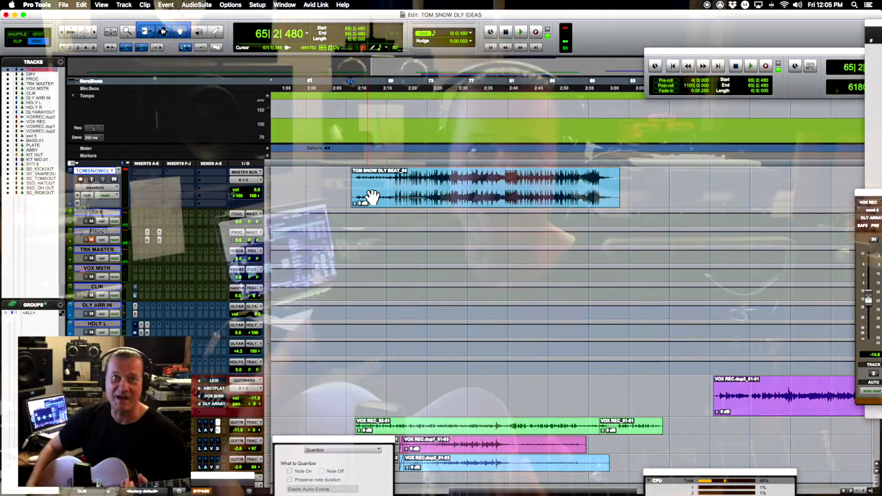